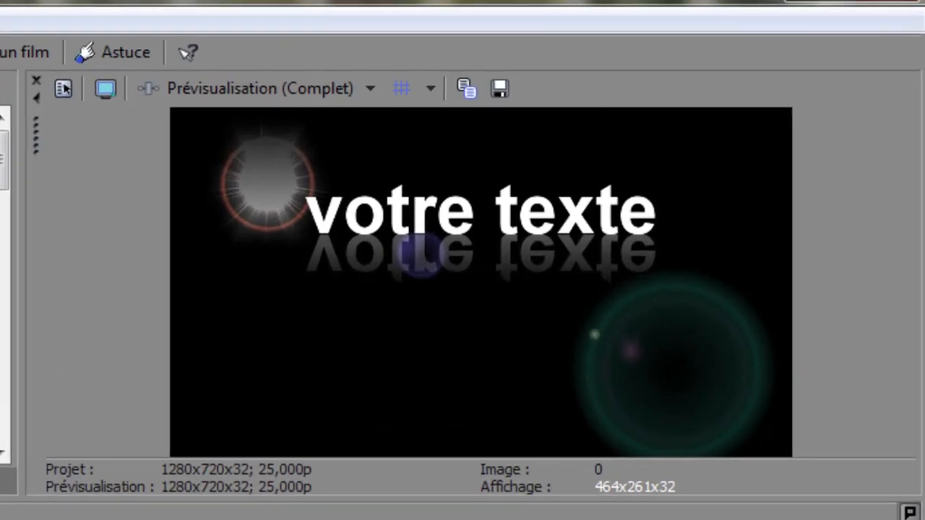
# - Play back the finished example title from the start of the timeline
pyautogui.press('space')
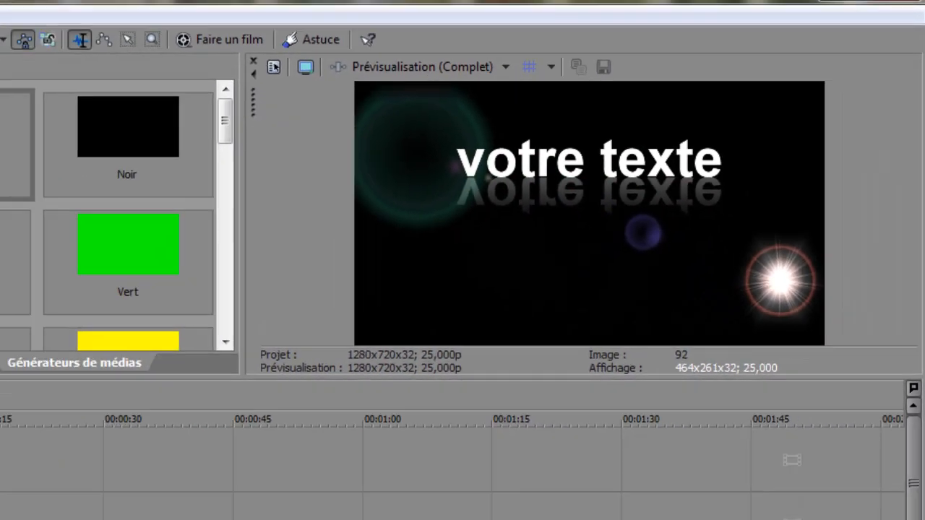
pyautogui.press('space')
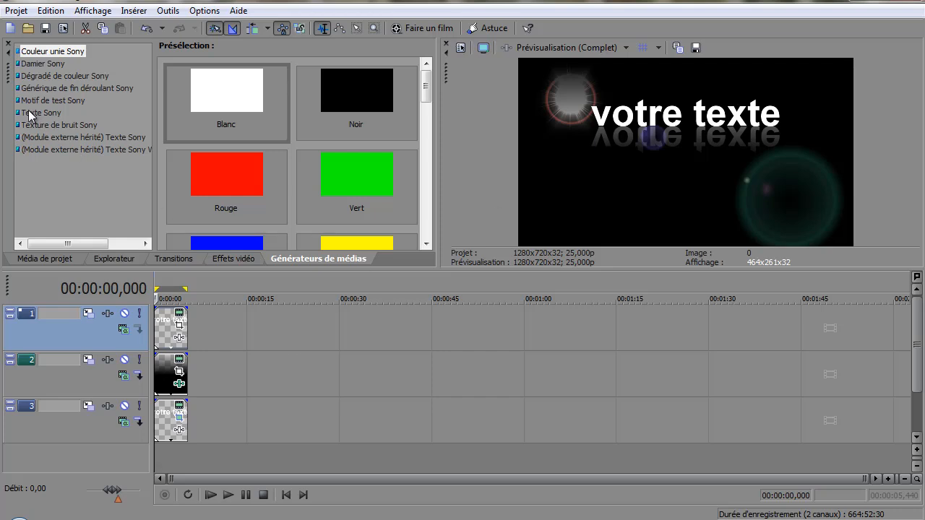
# - Add a default Texte Sony event on track 1 after the existing clip and set its text to "Texte ici"
pyautogui.moveTo(29, 114); pyautogui.dragTo(134, 186)
pyautogui.moveTo(234, 333); pyautogui.dragTo(235, 334)
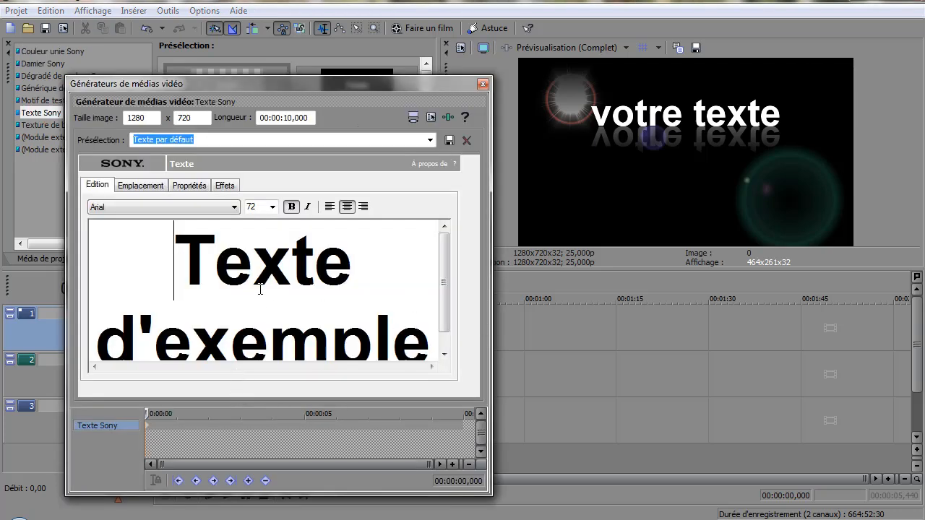
pyautogui.hotkey('ctrl', 'a')
pyautogui.write('Texte ici')
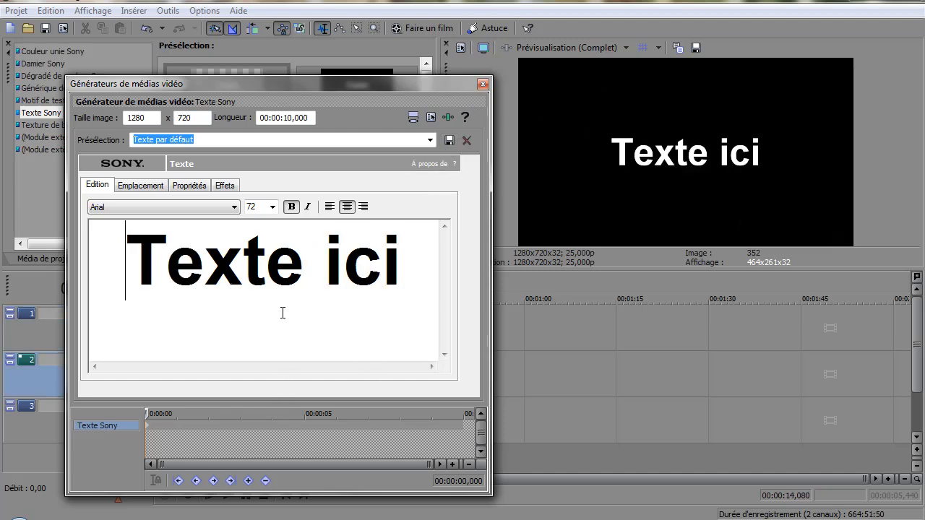
# - Place the title in the upper part of the frame at about X -0,018, Y -0,434 and close the text generator
pyautogui.click(140, 186)
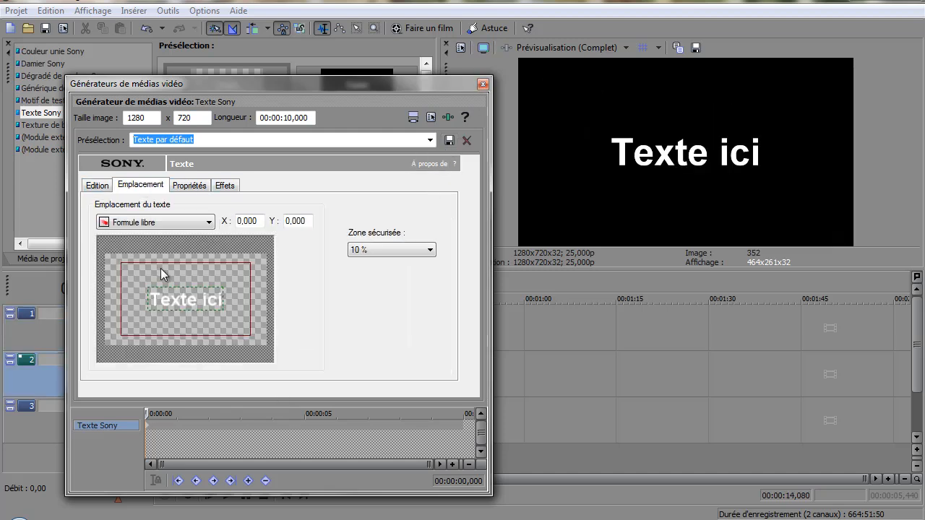
pyautogui.moveTo(178, 299)
pyautogui.mouseDown()
pyautogui.moveTo(178, 274)
pyautogui.moveTo(177, 282)
pyautogui.mouseUp()
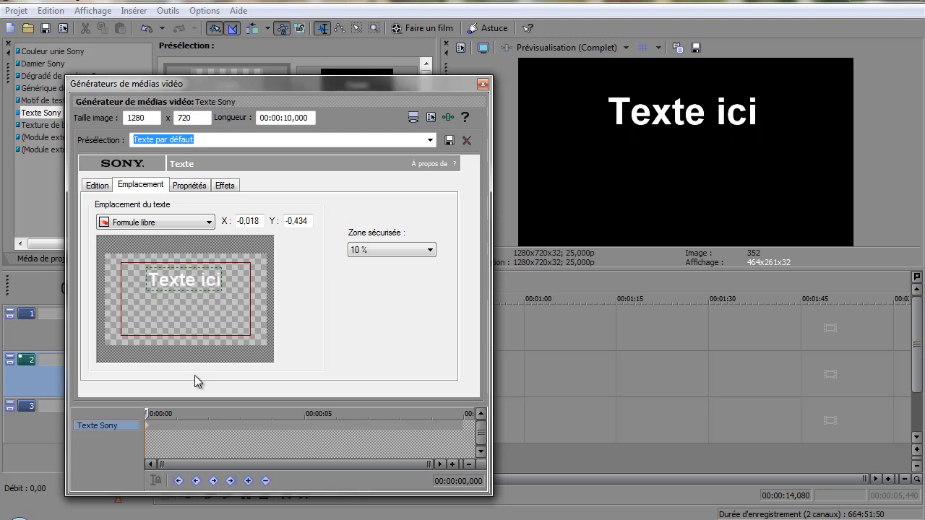
pyautogui.click(483, 85)
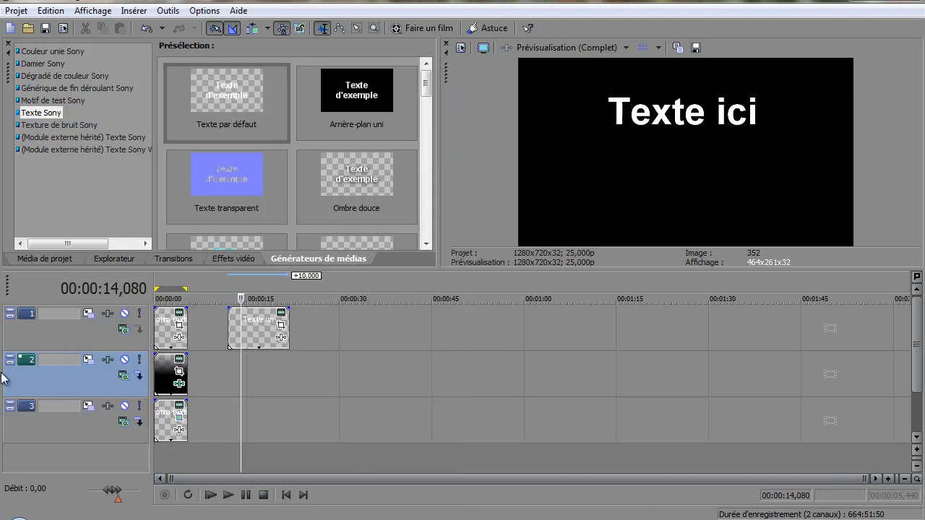
# - Duplicate track 1 to get a second copy of the "Texte ici" event directly beneath it
pyautogui.hotkey('ctrl', 'z')
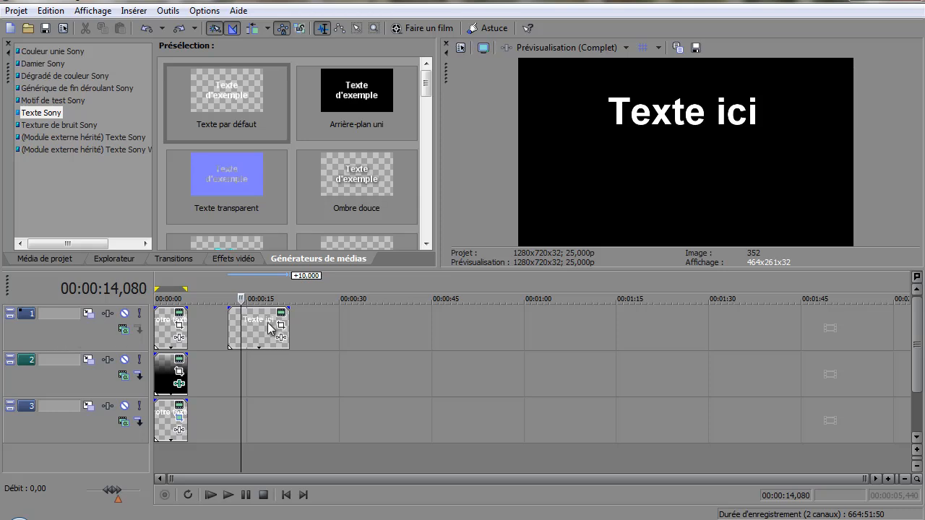
pyautogui.rightClick(50, 333)
pyautogui.click(93, 377)
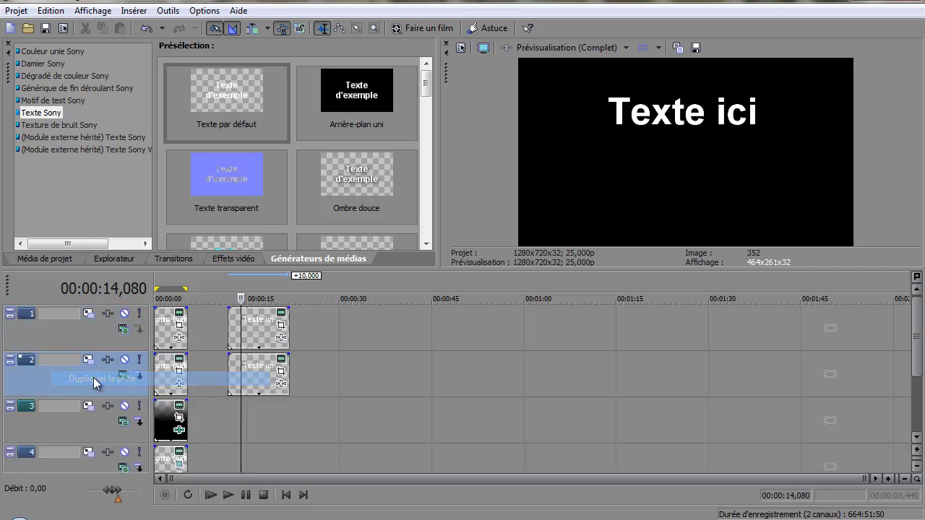
# - Flip the duplicated text on track 2 vertically and shift its crop frame to Y centre 149,4 so it mirrors the title from below
pyautogui.click(282, 372)
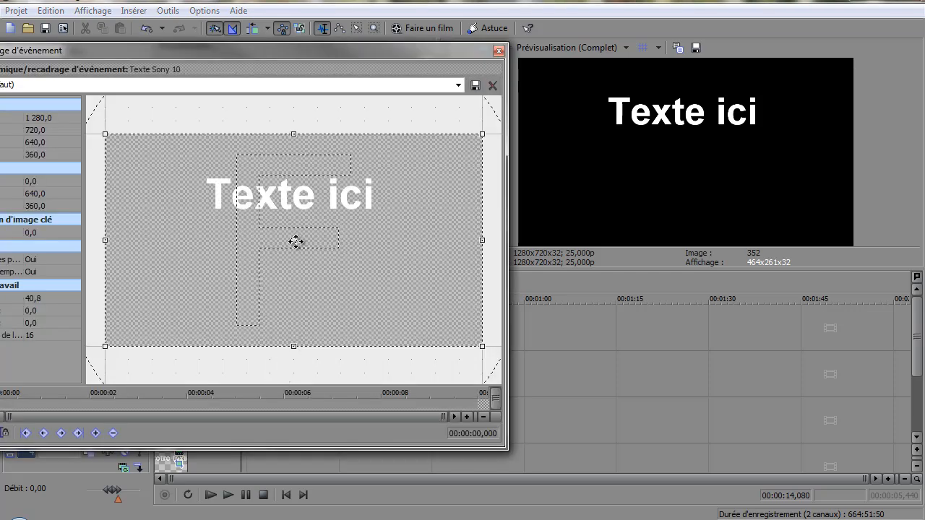
pyautogui.rightClick(287, 216)
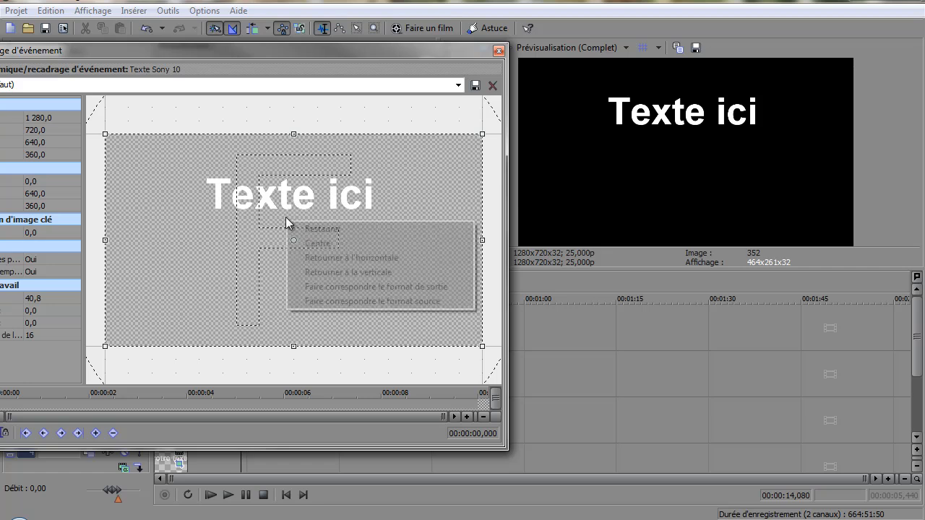
pyautogui.click(318, 275)
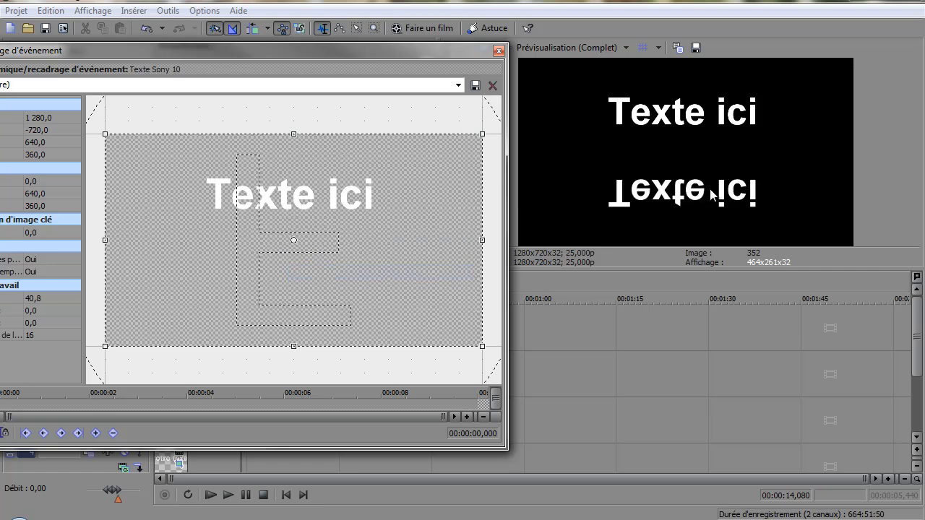
pyautogui.moveTo(411, 236); pyautogui.dragTo(410, 177)
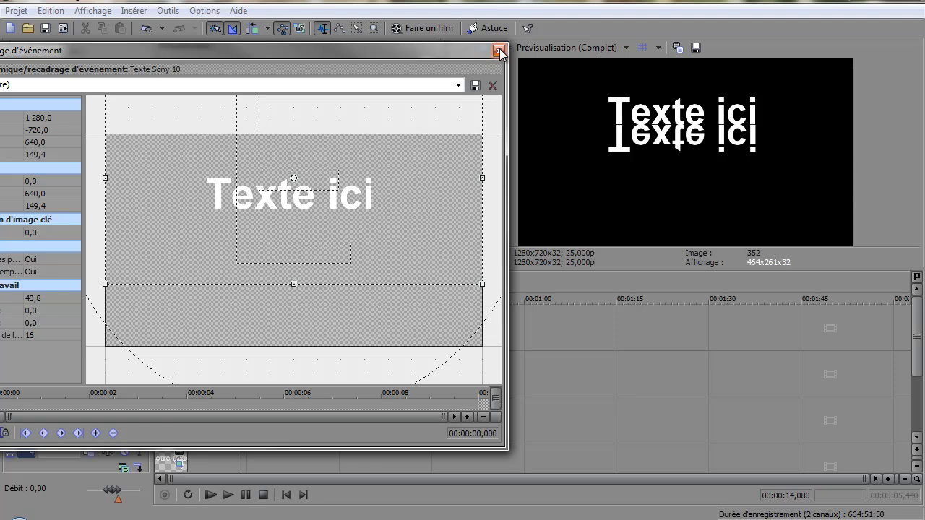
pyautogui.click(499, 51)
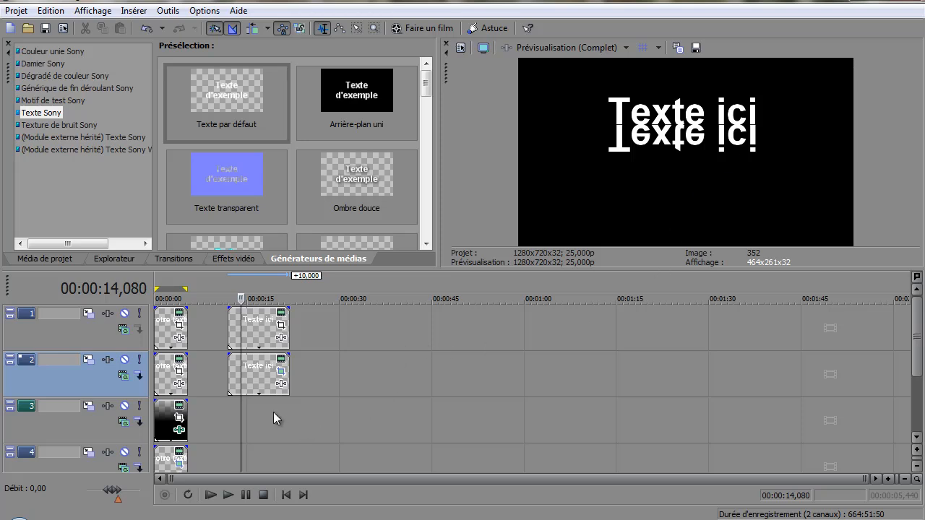
# - Try a lower opacity on the mirrored text event on track 2 and restore it to 100 %
pyautogui.click(258, 384)
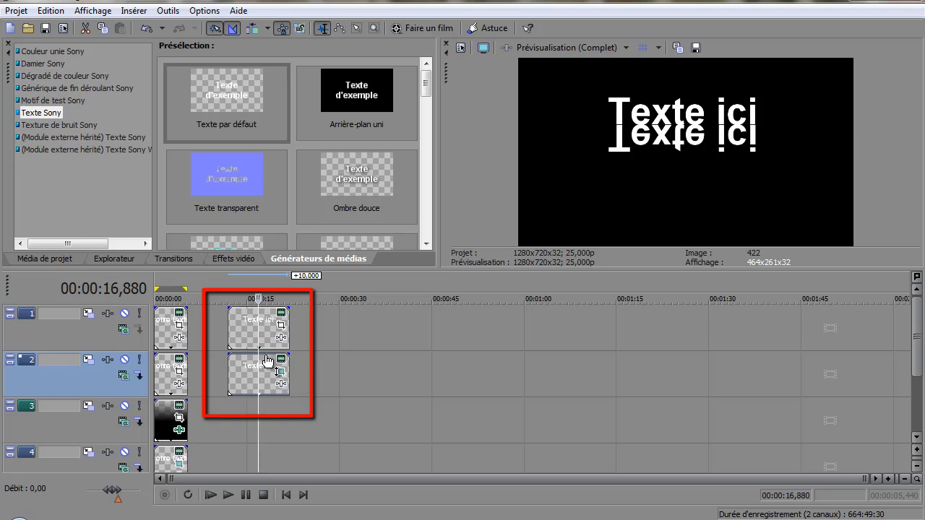
pyautogui.moveTo(268, 359); pyautogui.dragTo(268, 394)
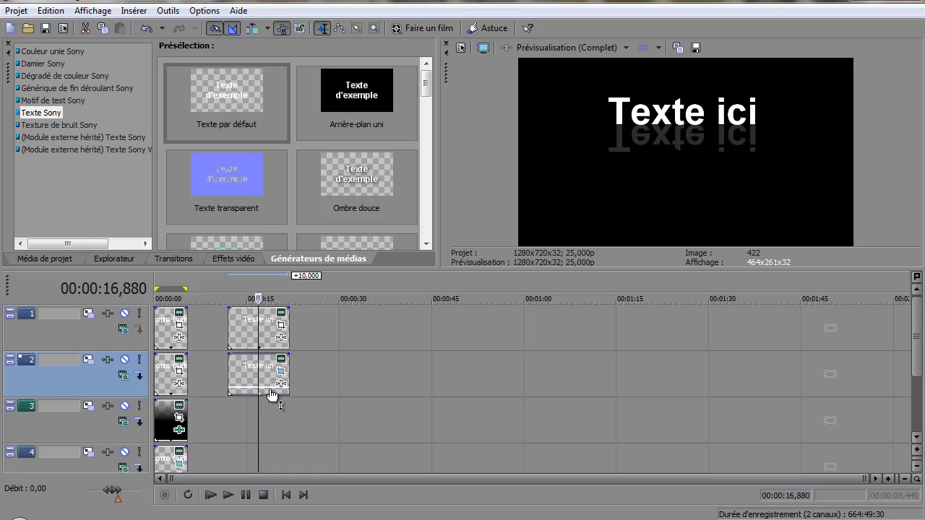
pyautogui.moveTo(272, 394); pyautogui.dragTo(273, 360)
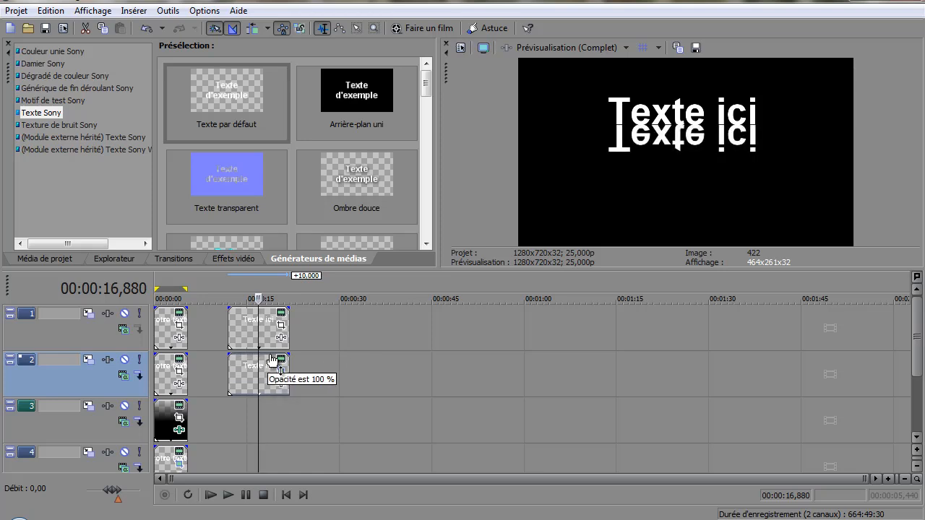
# - Insert a video track between the two text tracks and add a "Linéaire noir vers transparent" gradient aligned with the text events
pyautogui.rightClick(70, 380)
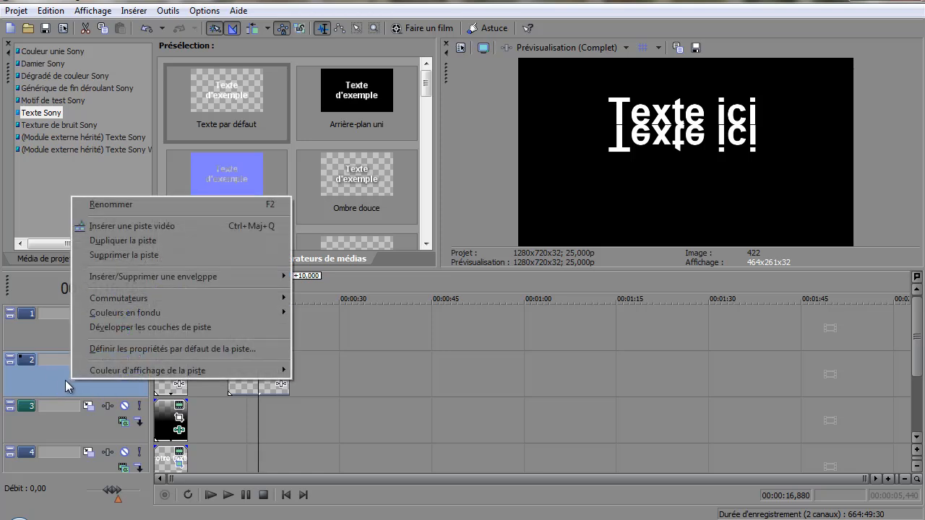
pyautogui.click(129, 227)
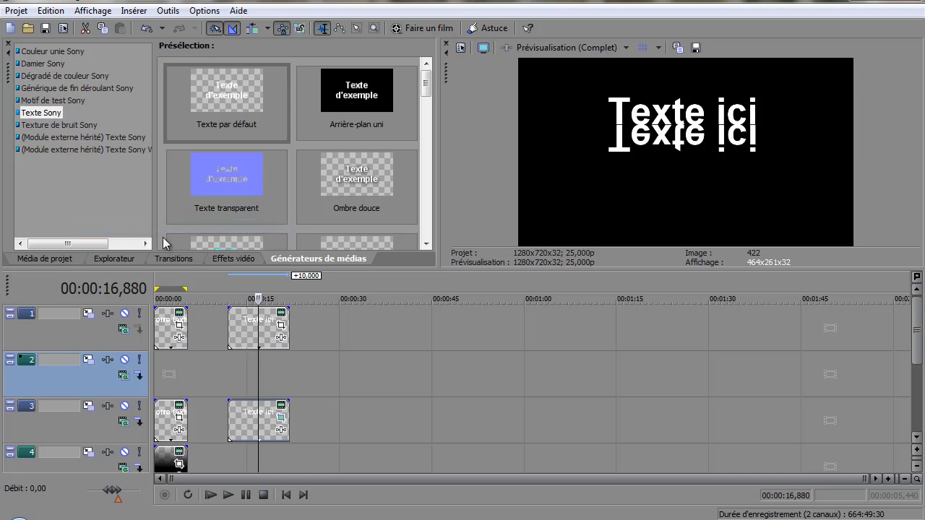
pyautogui.click(32, 77)
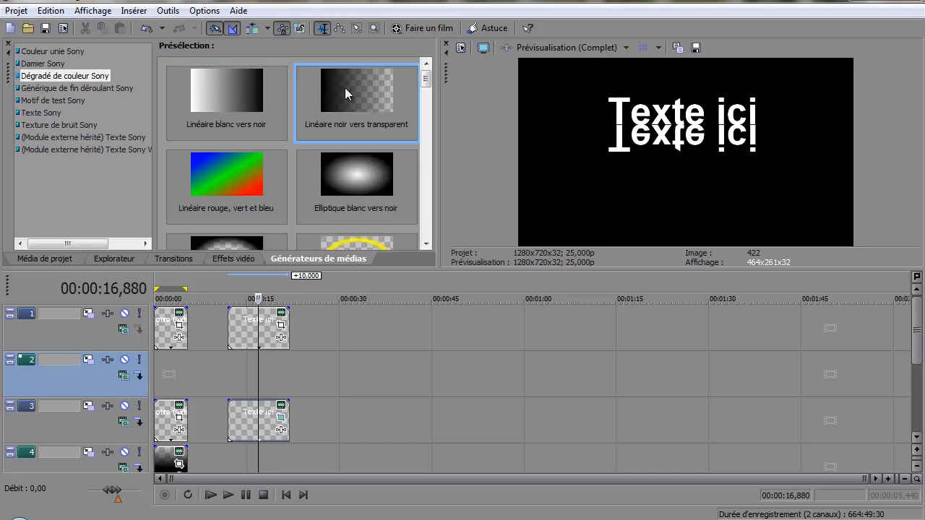
pyautogui.moveTo(344, 87); pyautogui.dragTo(236, 379)
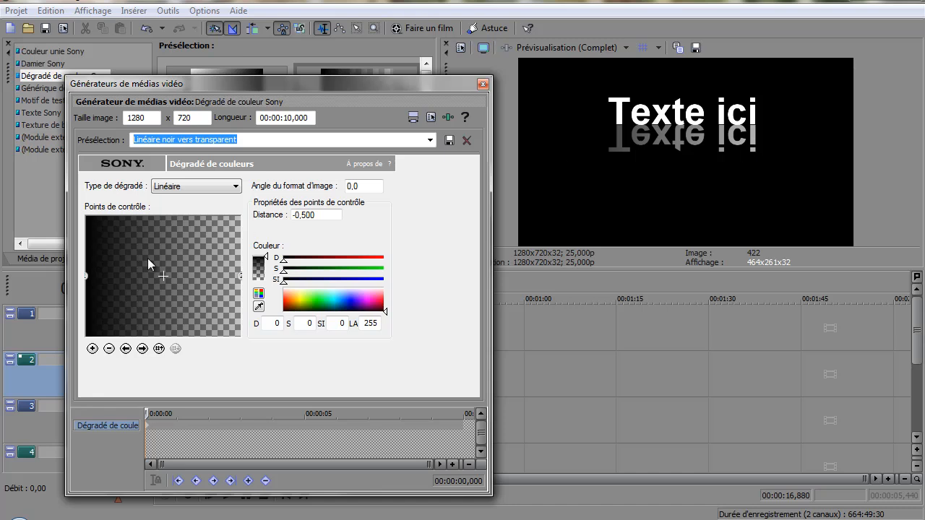
# - Turn the gradient to an angle of -90,0 with control point 1 at distance -0,042, and close the generator
pyautogui.moveTo(87, 278)
pyautogui.mouseDown()
pyautogui.moveTo(92, 297)
pyautogui.moveTo(140, 313)
pyautogui.moveTo(161, 307)
pyautogui.moveTo(164, 290)
pyautogui.mouseUp()
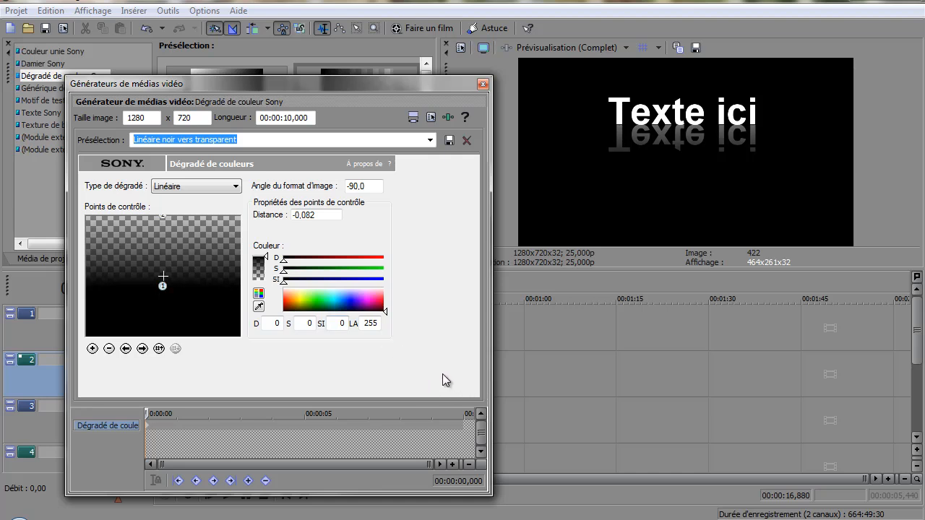
pyautogui.press('Up')
pyautogui.press('Up')
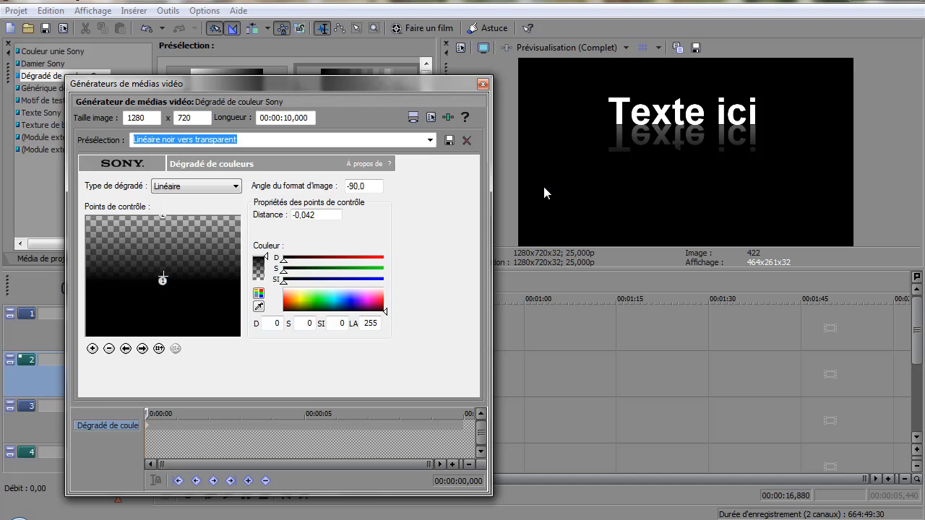
pyautogui.click(482, 85)
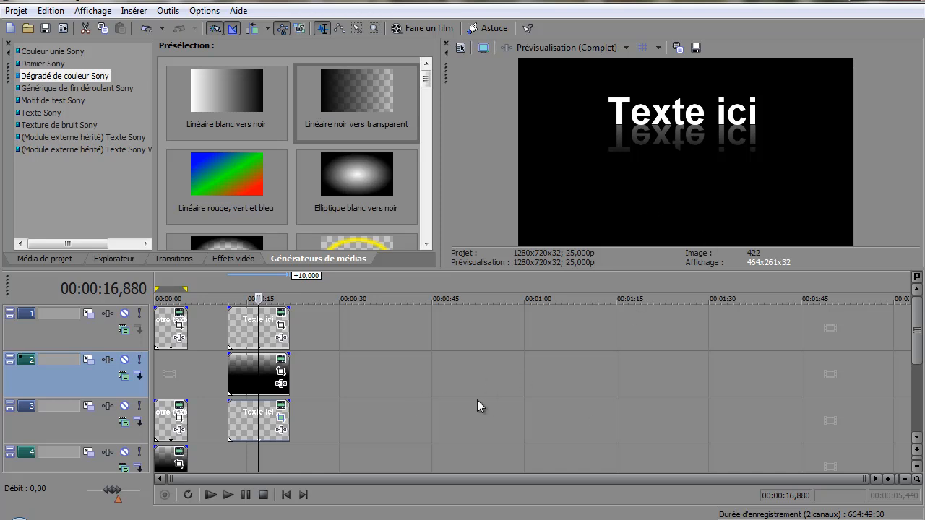
# - Apply the Halo Sony video effect with the Objectif 35 mm preset to the gradient event on track 2
pyautogui.click(232, 261)
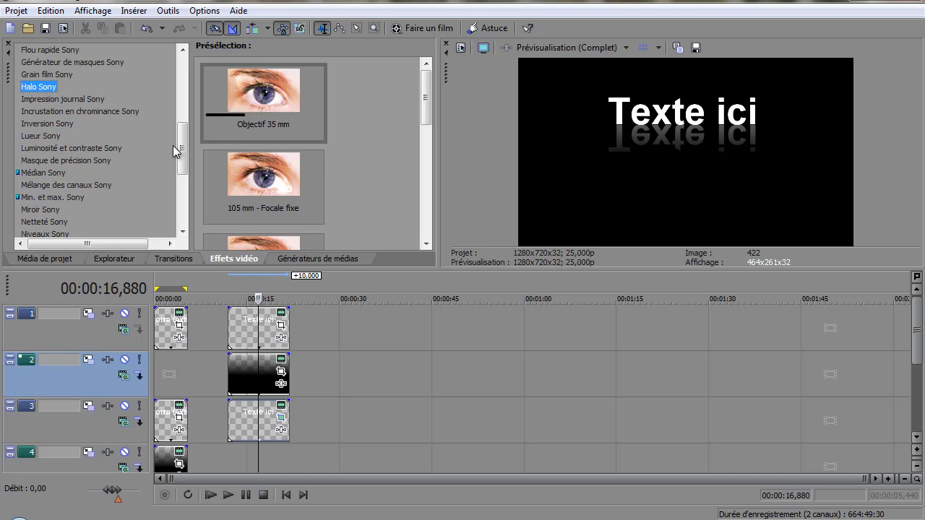
pyautogui.moveTo(180, 141)
pyautogui.mouseDown()
pyautogui.moveTo(181, 90)
pyautogui.moveTo(182, 139)
pyautogui.mouseUp()
pyautogui.moveTo(32, 105); pyautogui.dragTo(278, 373)
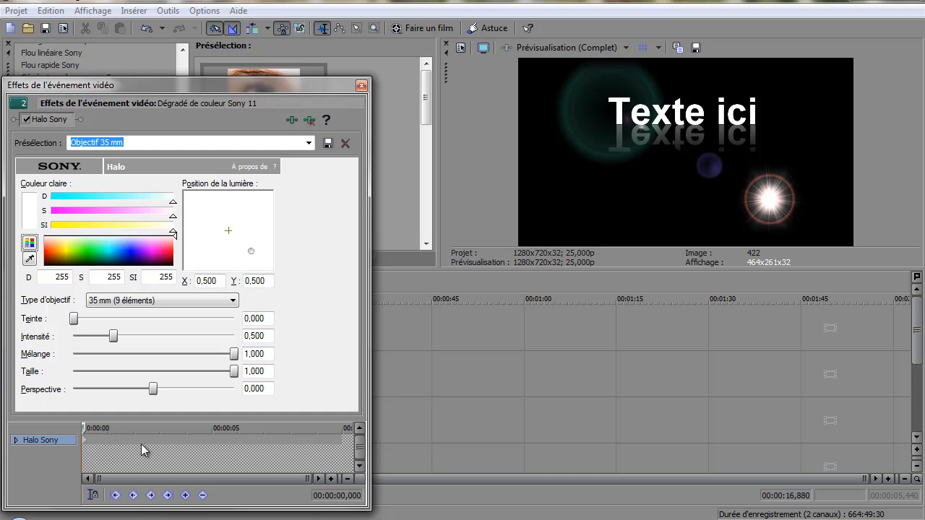
# - Animate the halo with a keyframe at about 3 s placing the light at X -0,563, Y -0,737, and shift that keyframe slightly earlier
pyautogui.click(160, 438)
pyautogui.moveTo(250, 255); pyautogui.dragTo(202, 200)
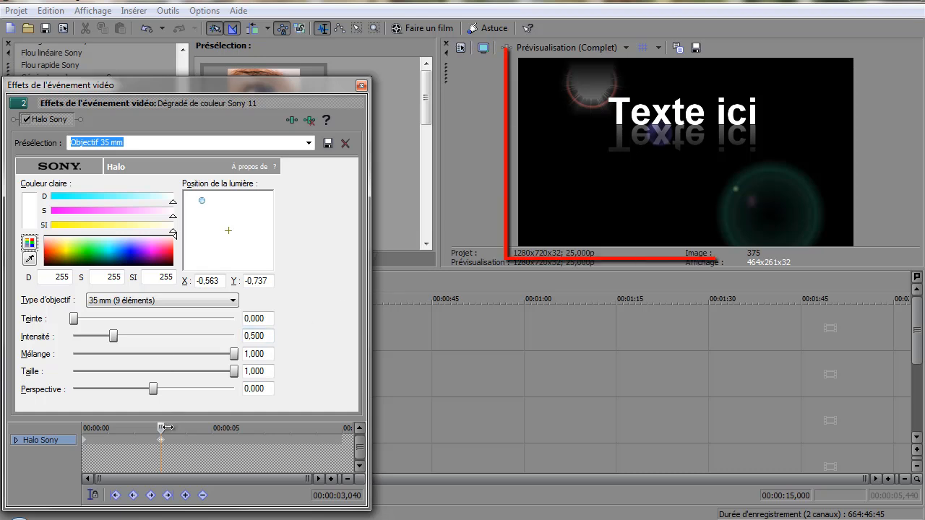
pyautogui.moveTo(161, 427); pyautogui.dragTo(107, 431)
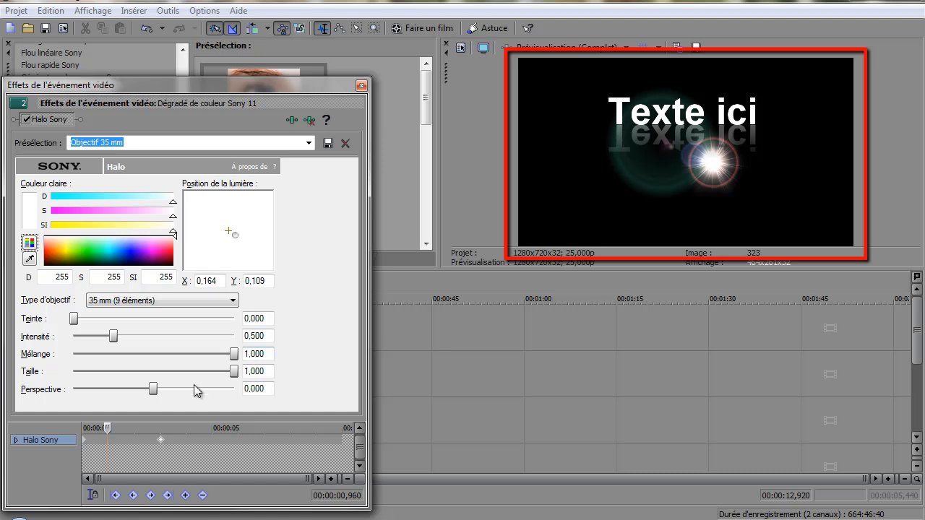
pyautogui.moveTo(107, 432); pyautogui.dragTo(81, 429)
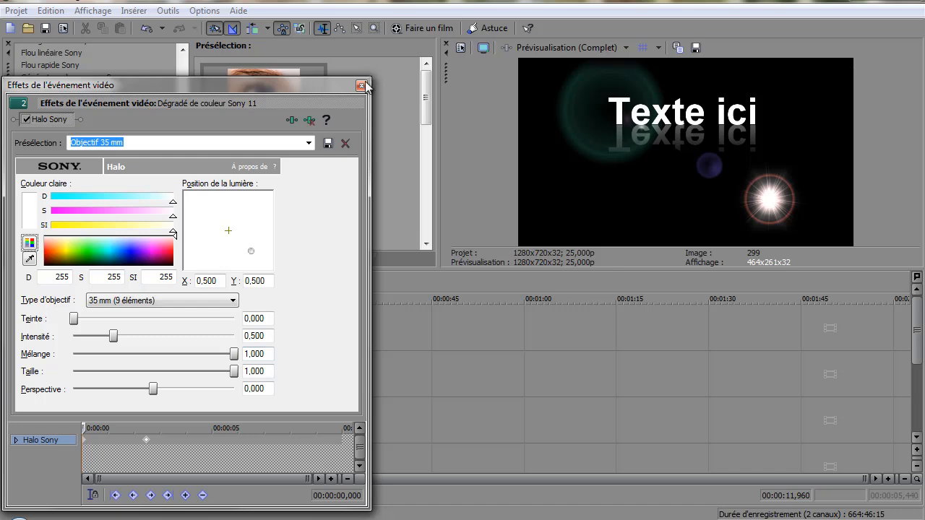
pyautogui.click(362, 86)
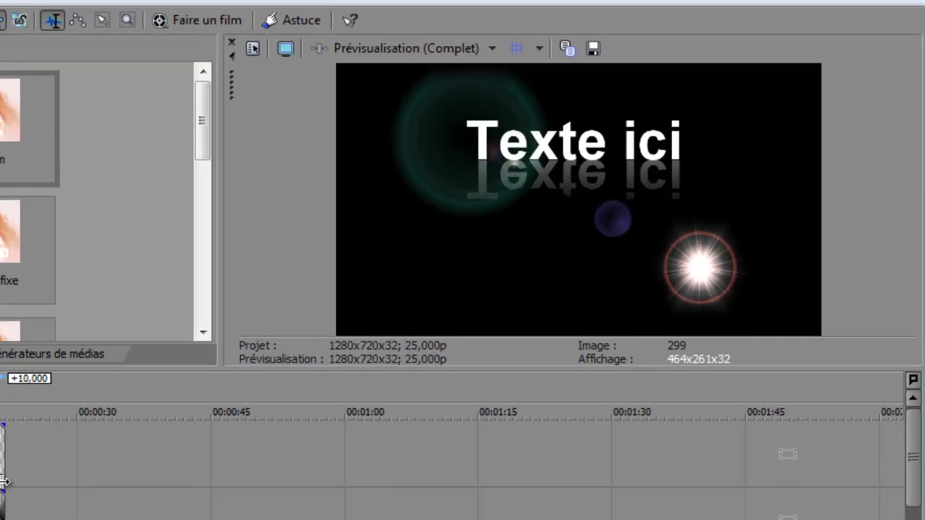
# - Play back the new "Texte ici" title to check the reflection and the moving halo
pyautogui.press('space')
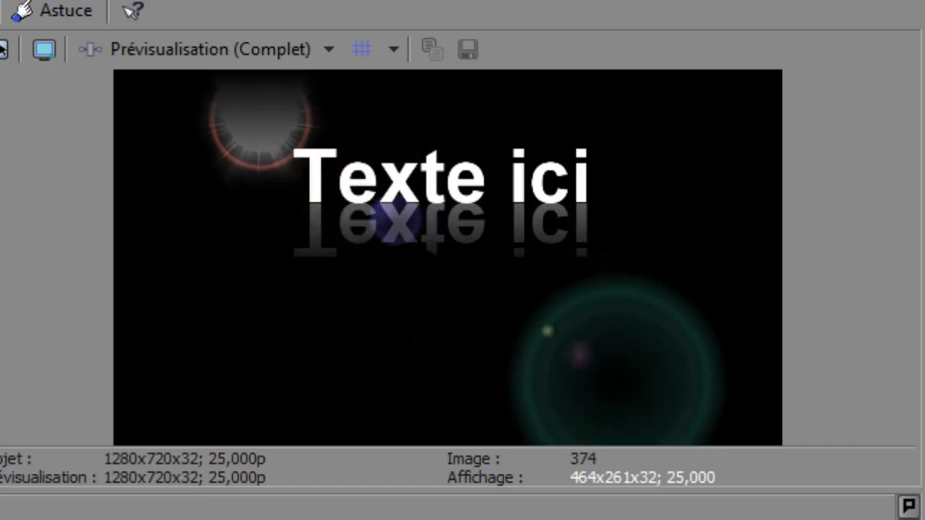
pyautogui.press('space')
pyautogui.press('space')
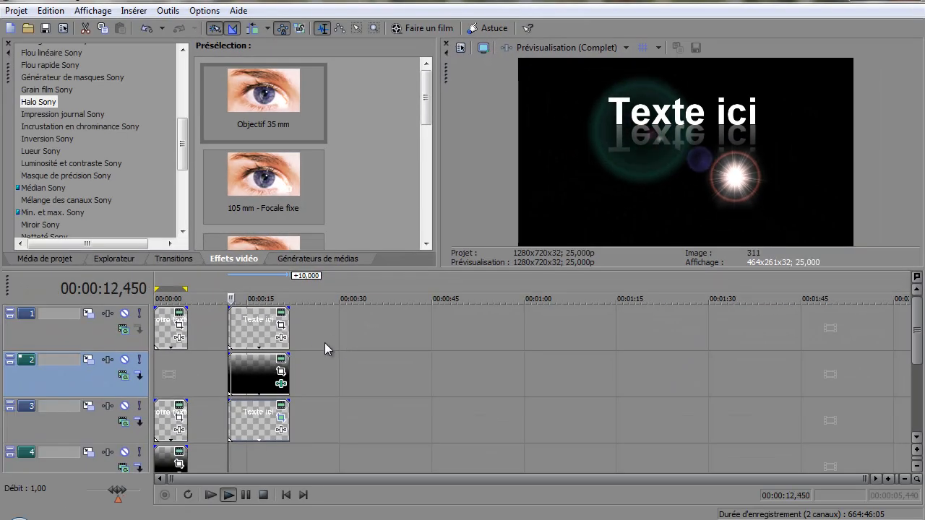
pyautogui.press('Return')
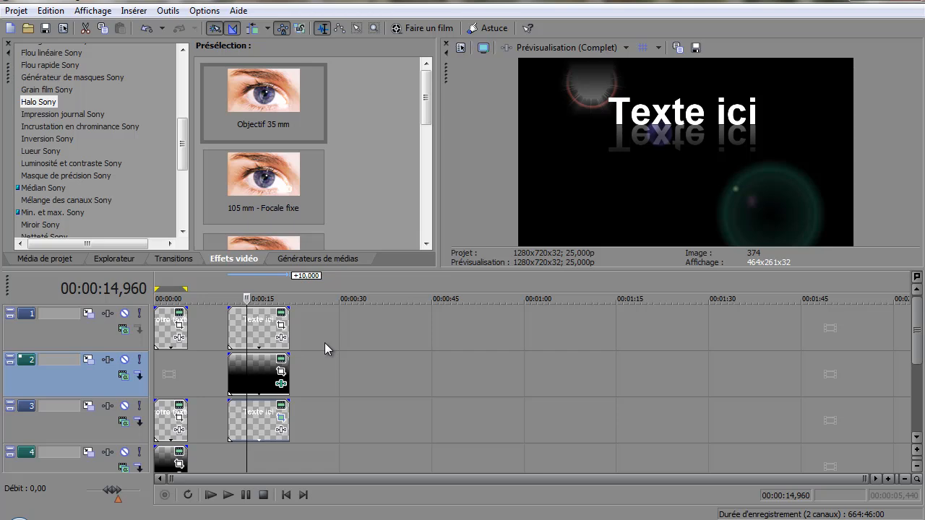